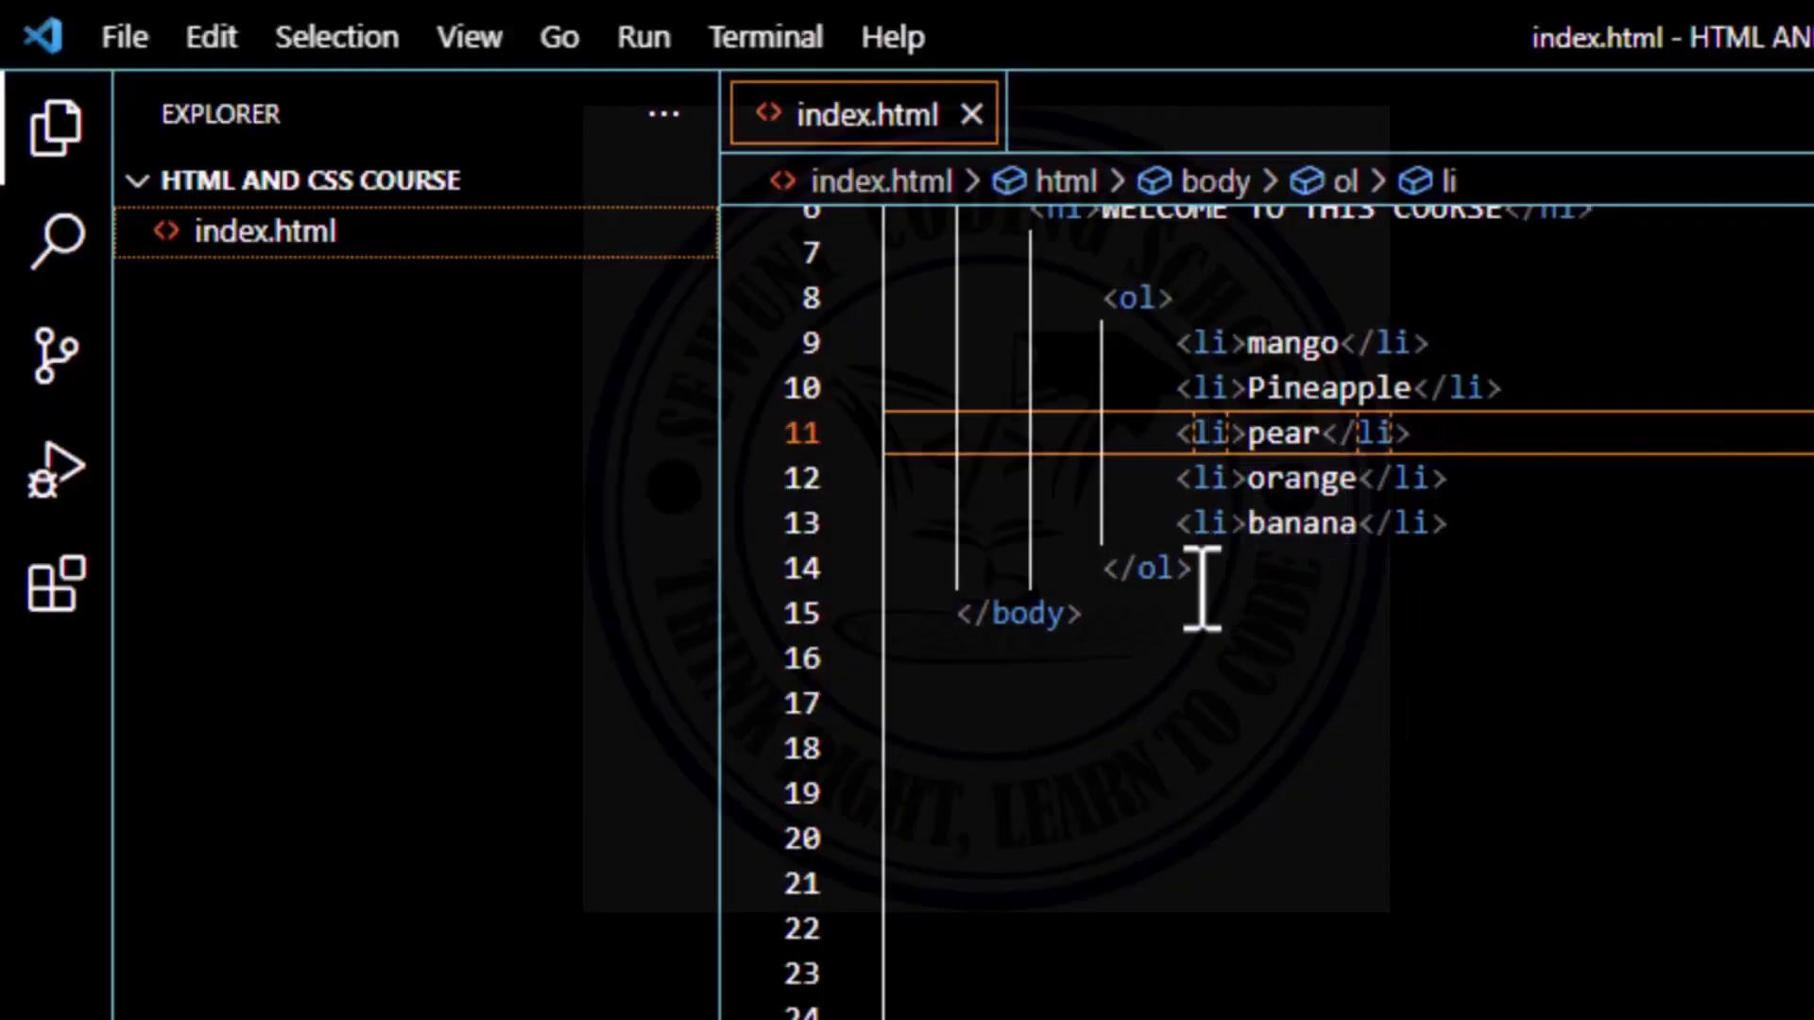
Copy the <ol> fruit list block and paste a duplicate below it
mouse_move(1199, 587)
mouse_down()
mouse_move(1119, 451)
mouse_move(1110, 304)
mouse_up()
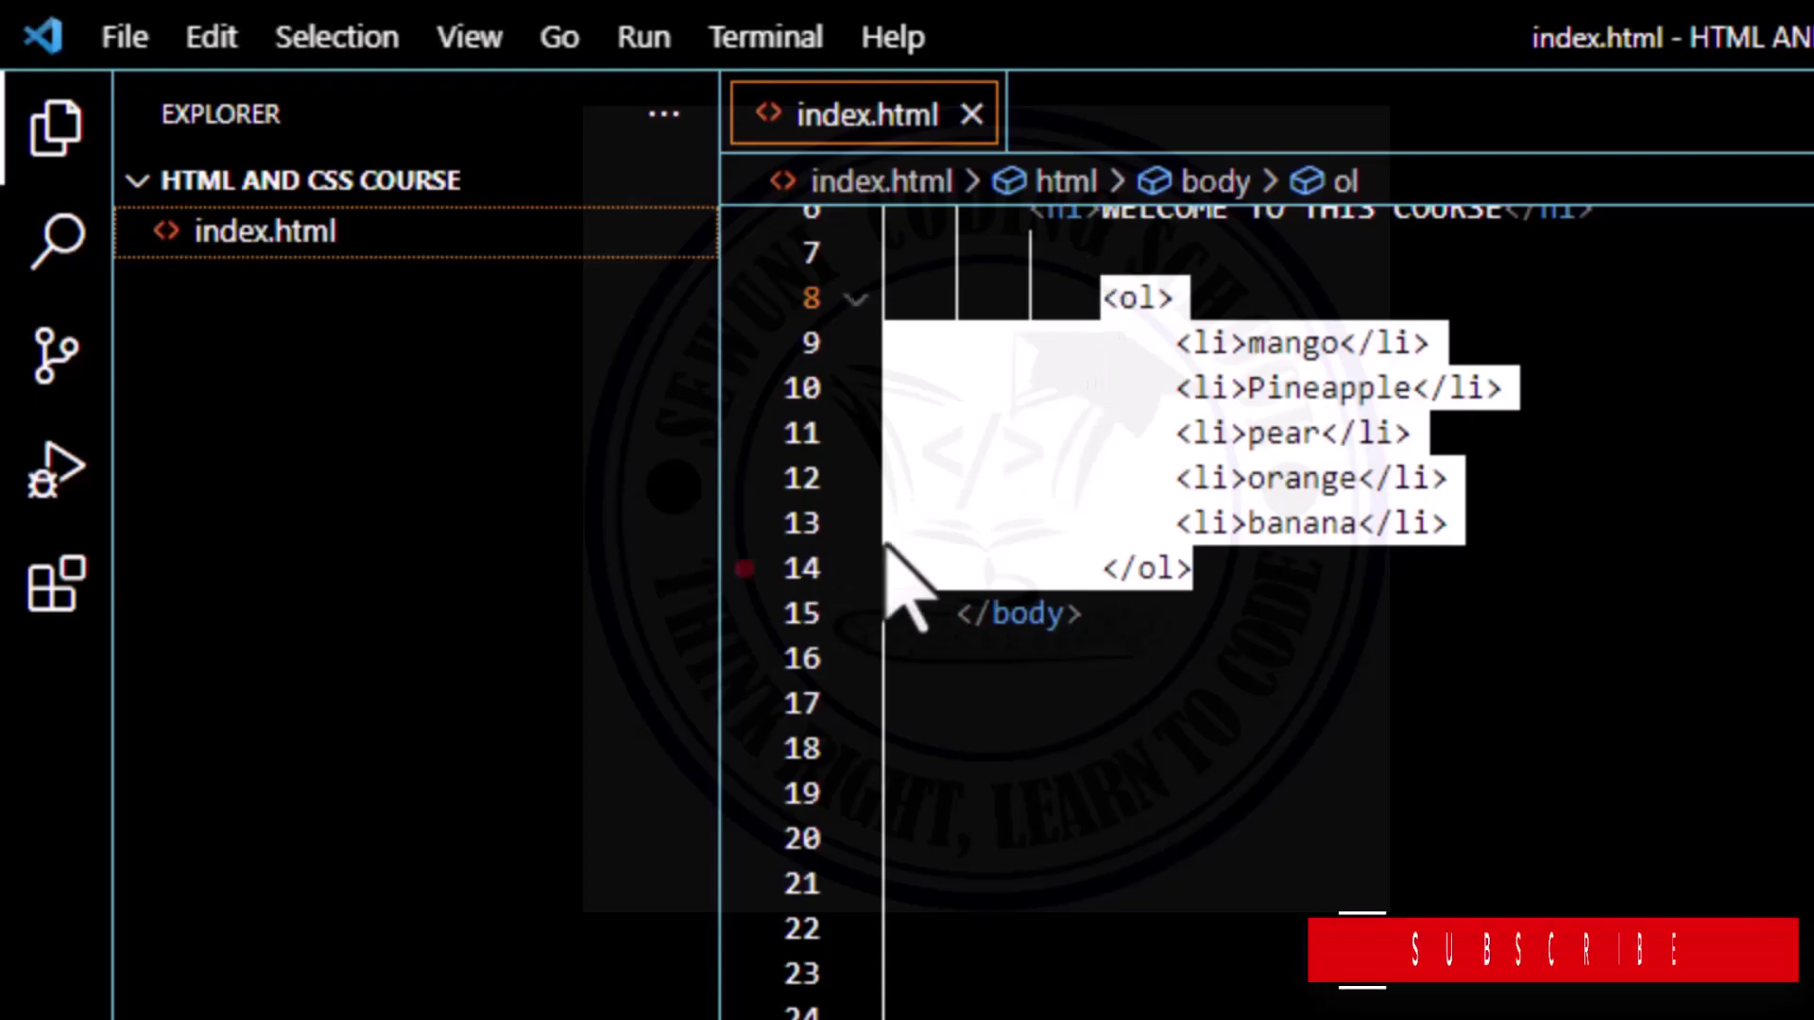
click(1346, 574)
key(Return)
key(Return)
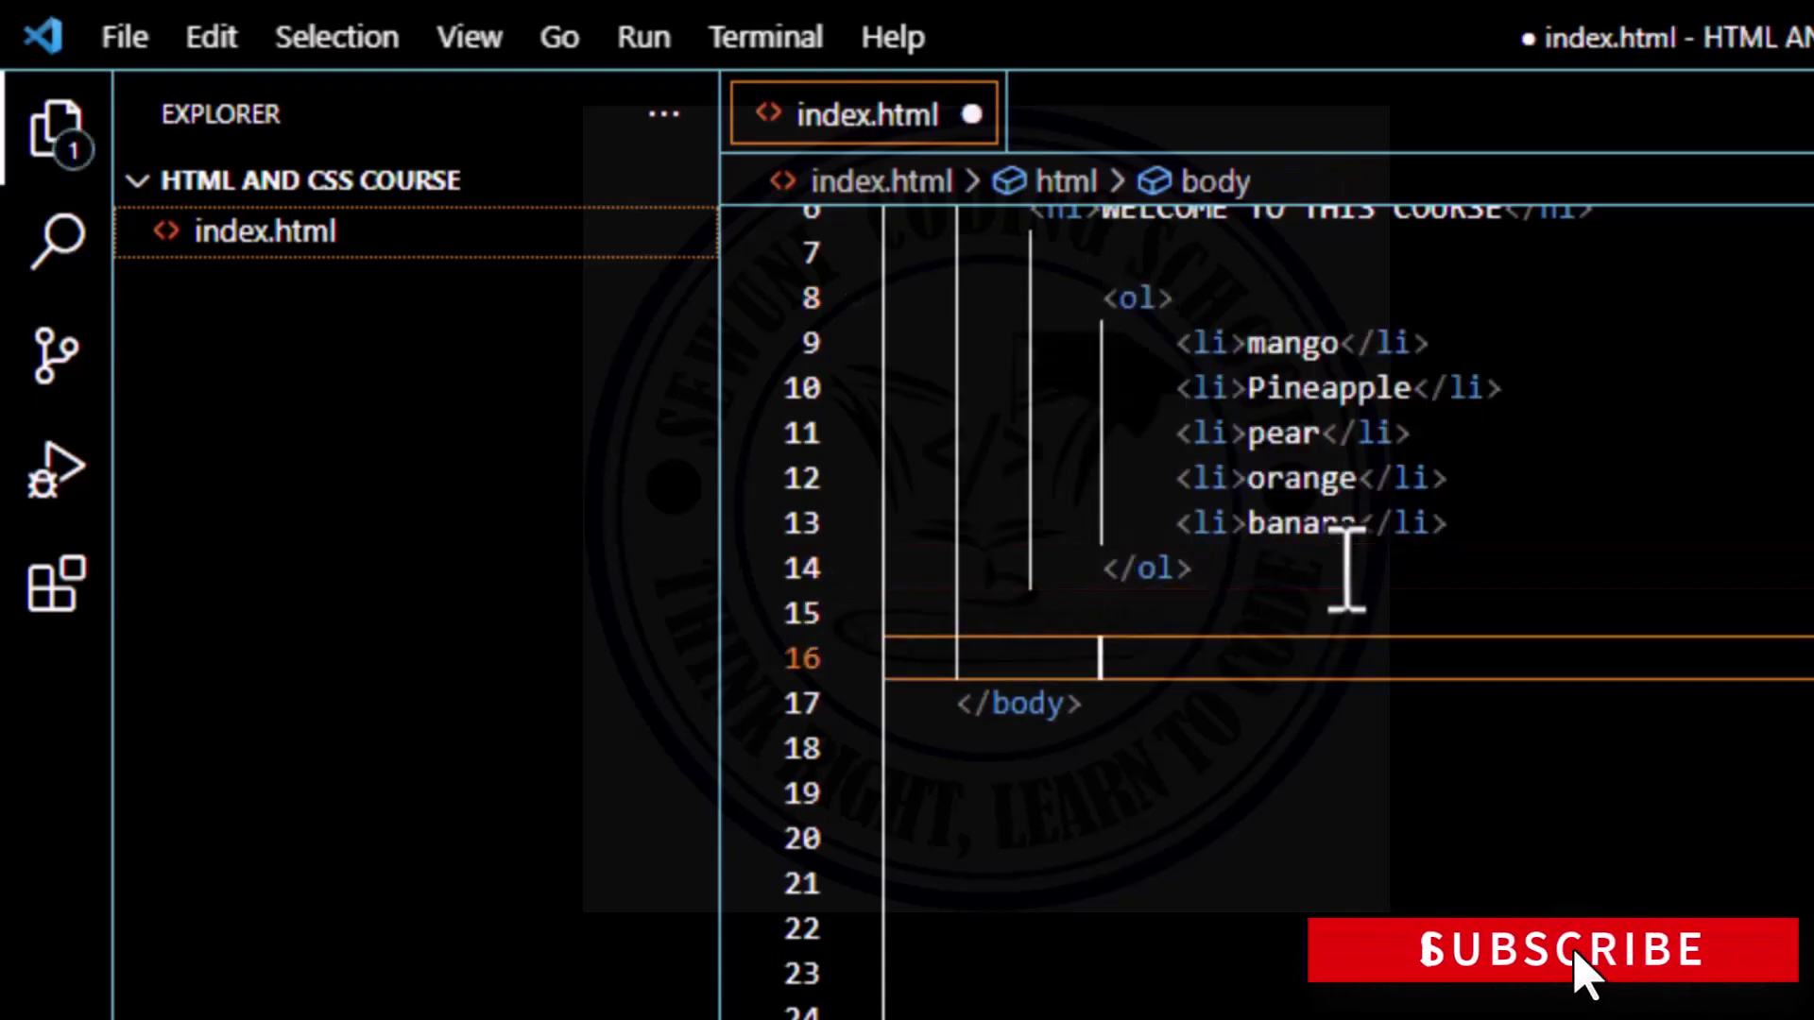
text(<ol>                 <li>mango</li>                 <li>Pineapple</li>                 <li>pear</li>                 <li>orange</li>                 <li>banana</li>             </ol>)
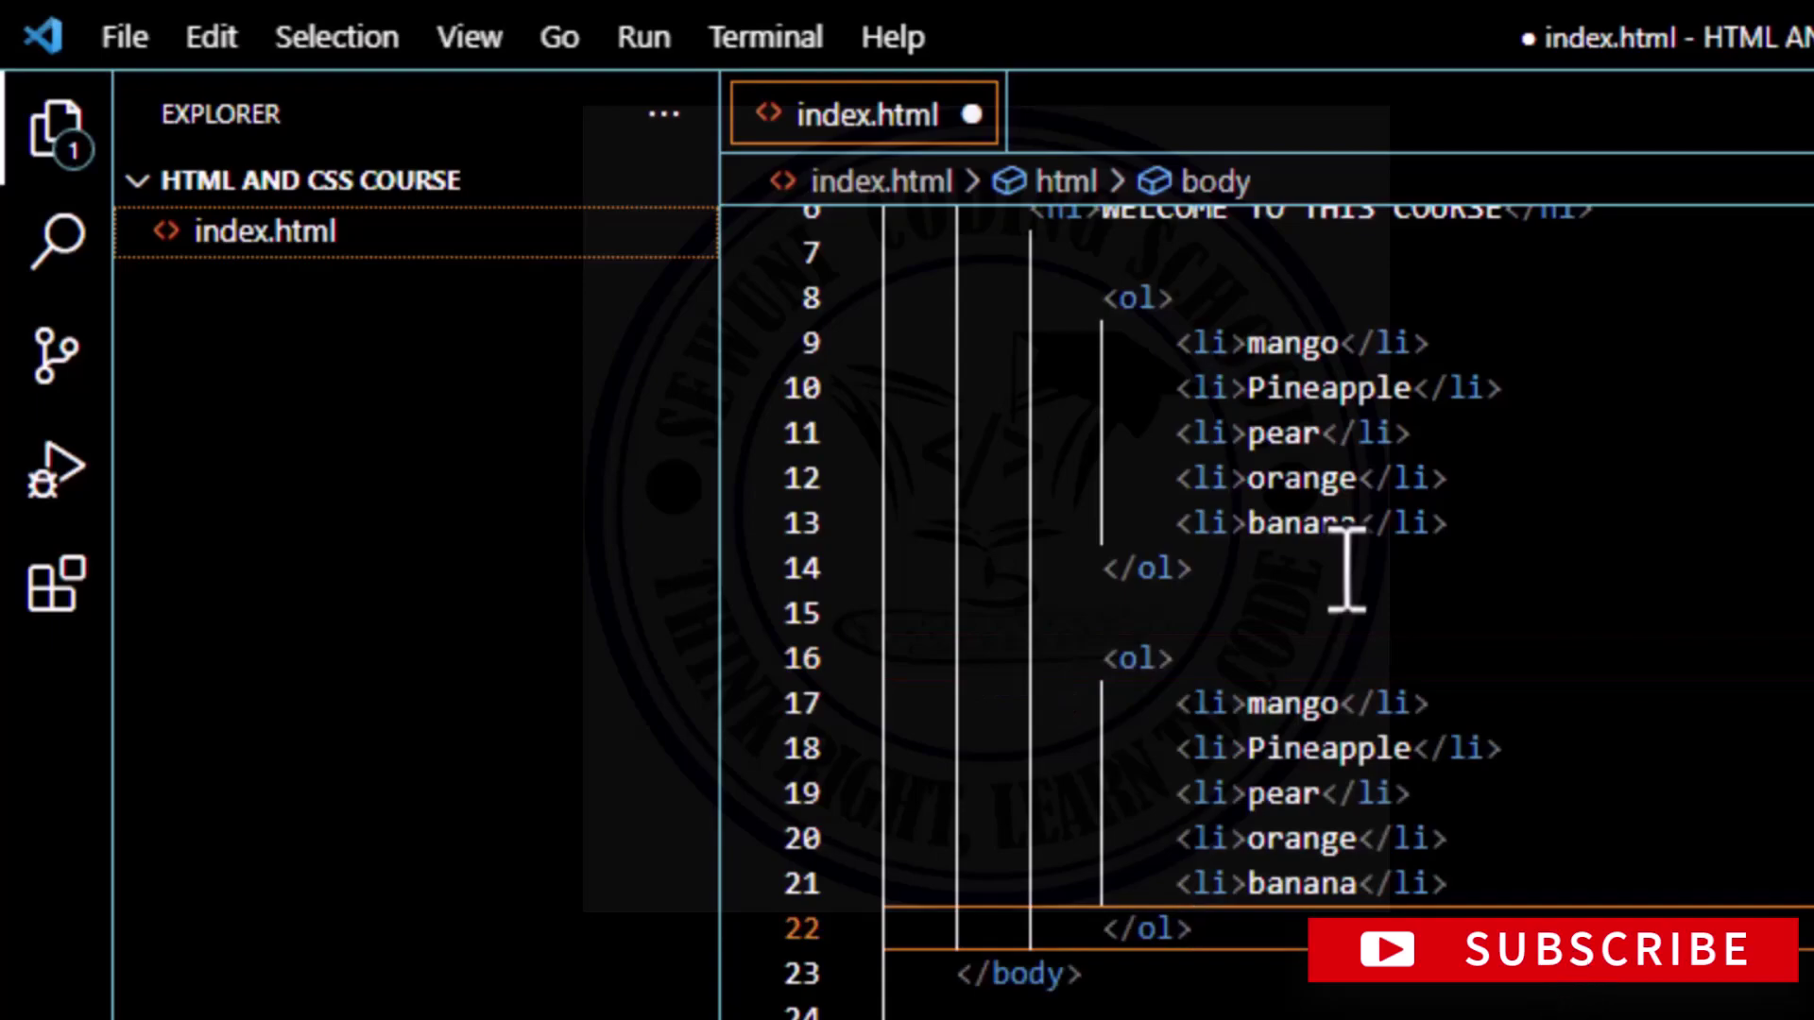
Change the copied list's <ol> and </ol> tags to <ul> and </ul>
click(1143, 672)
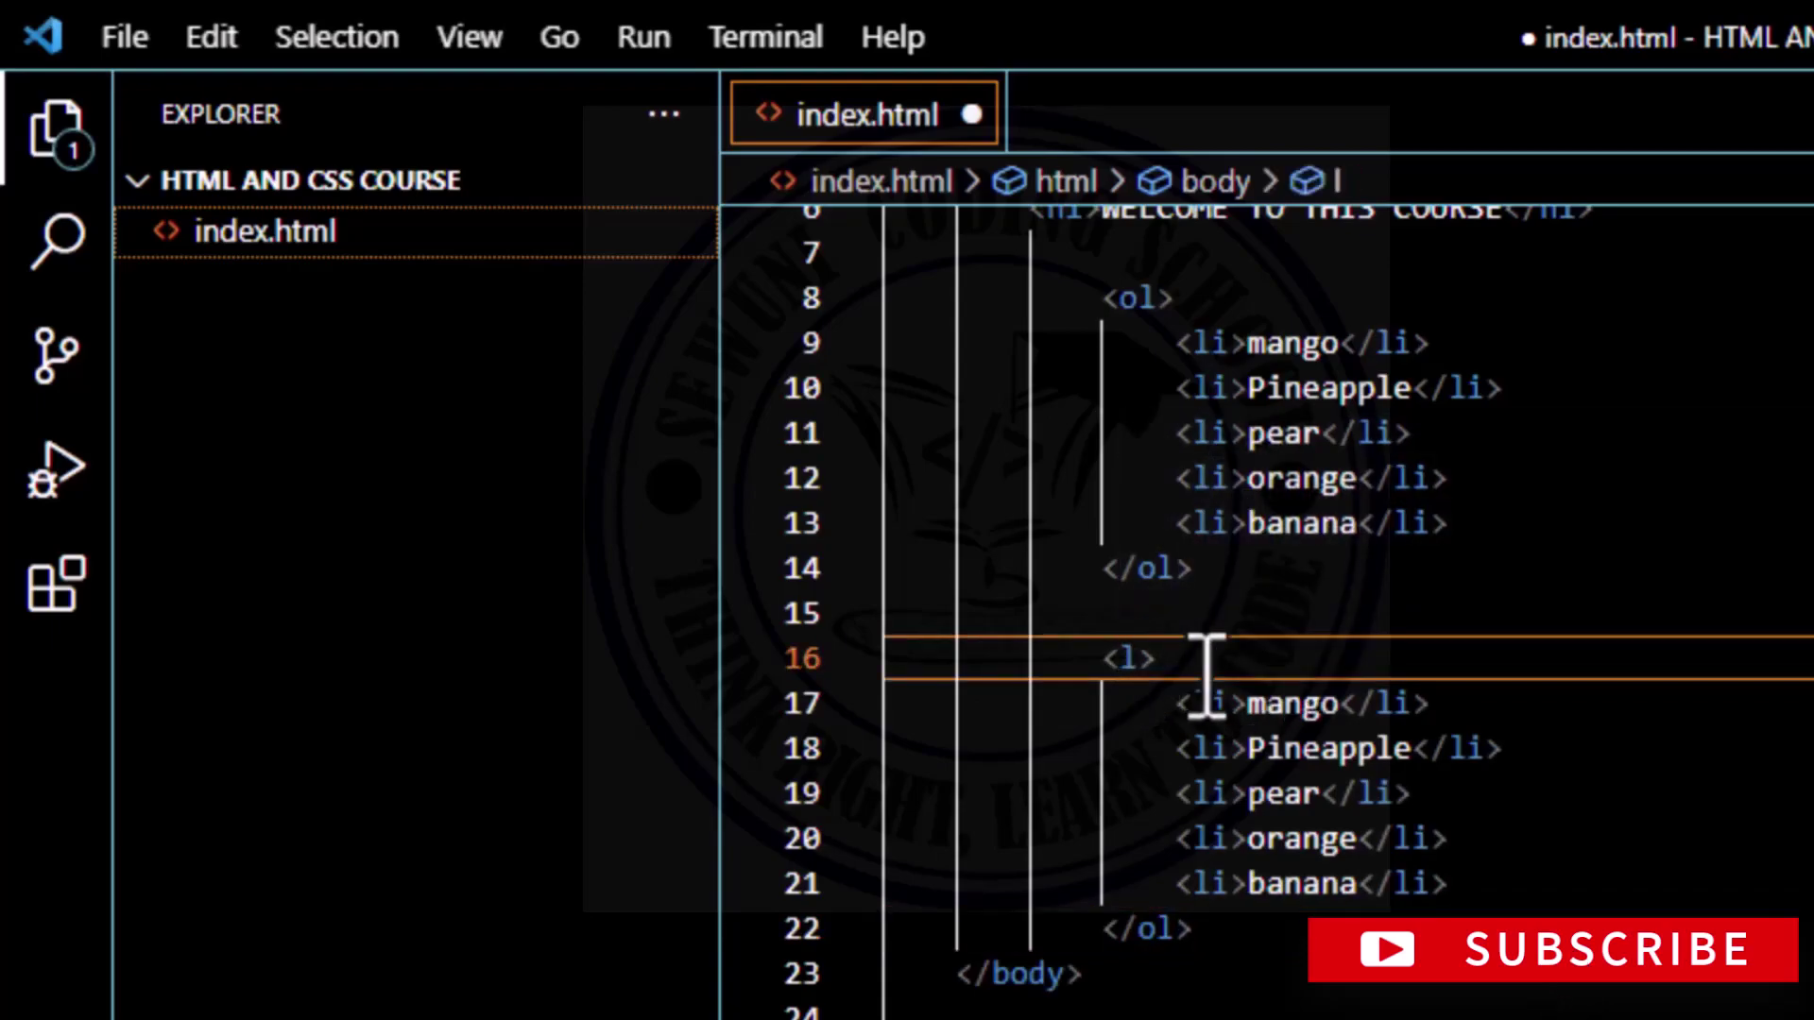
text(u)
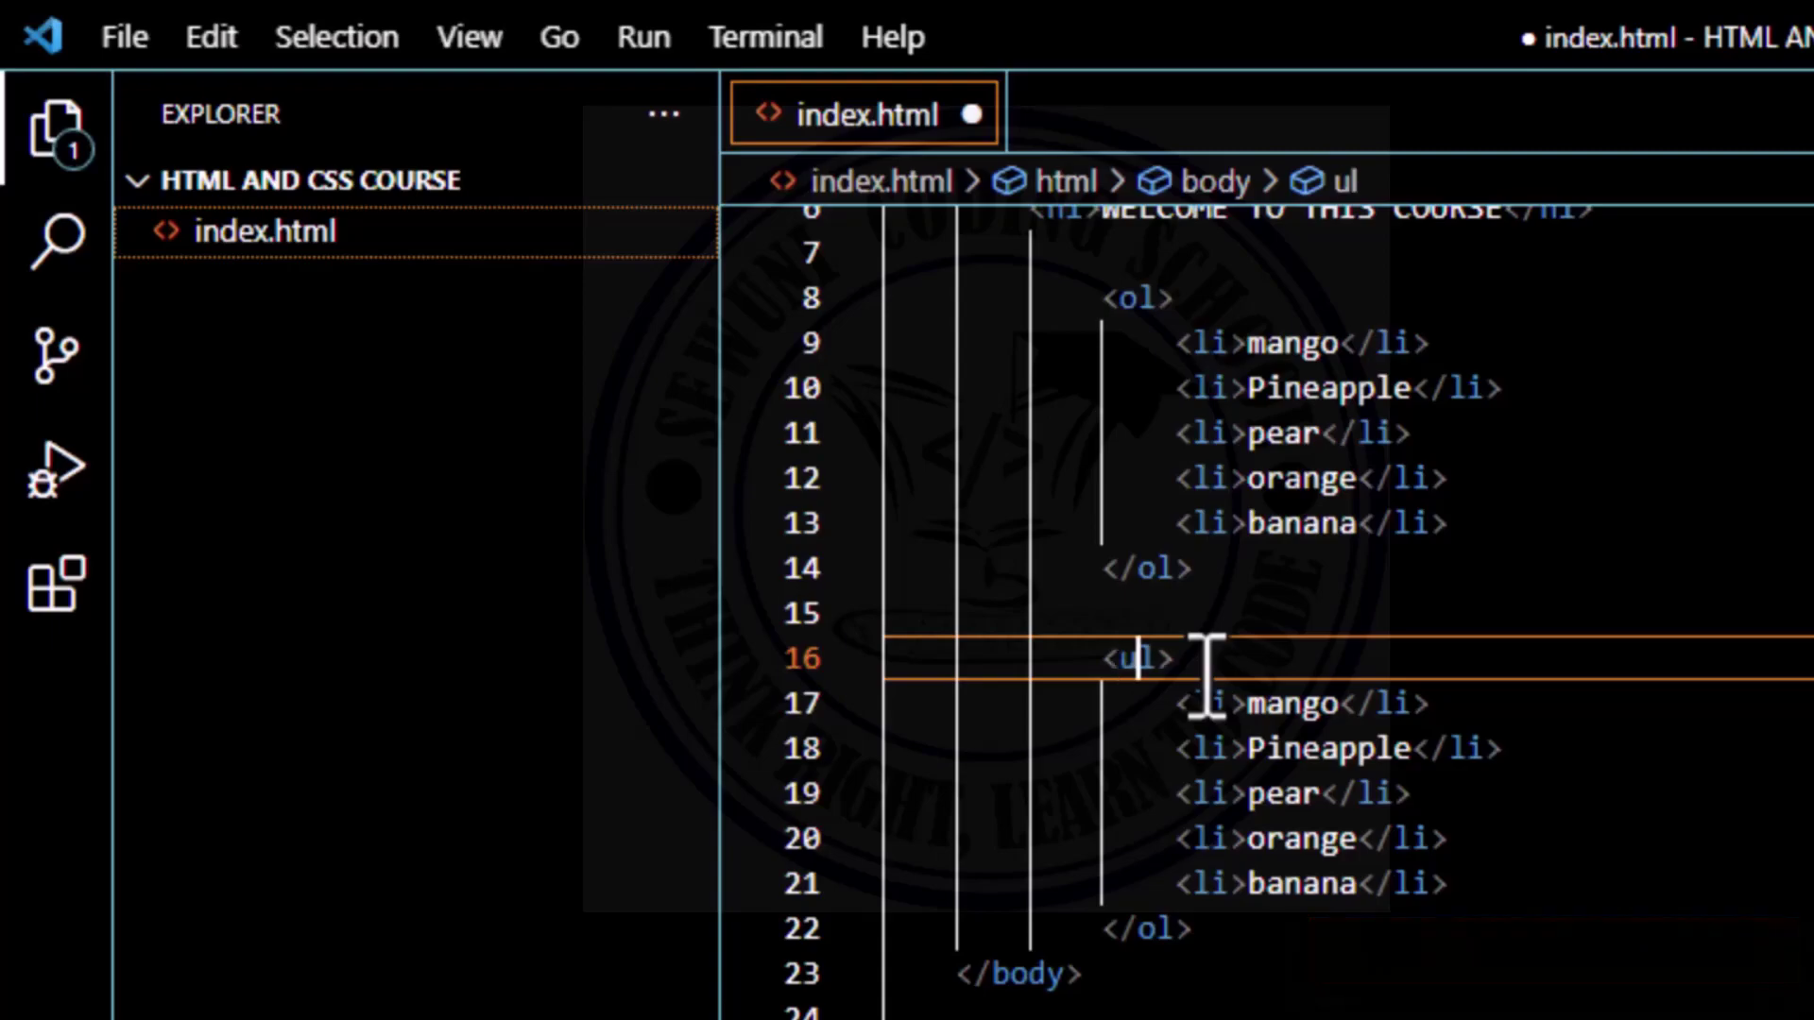
click(1164, 934)
text(u)
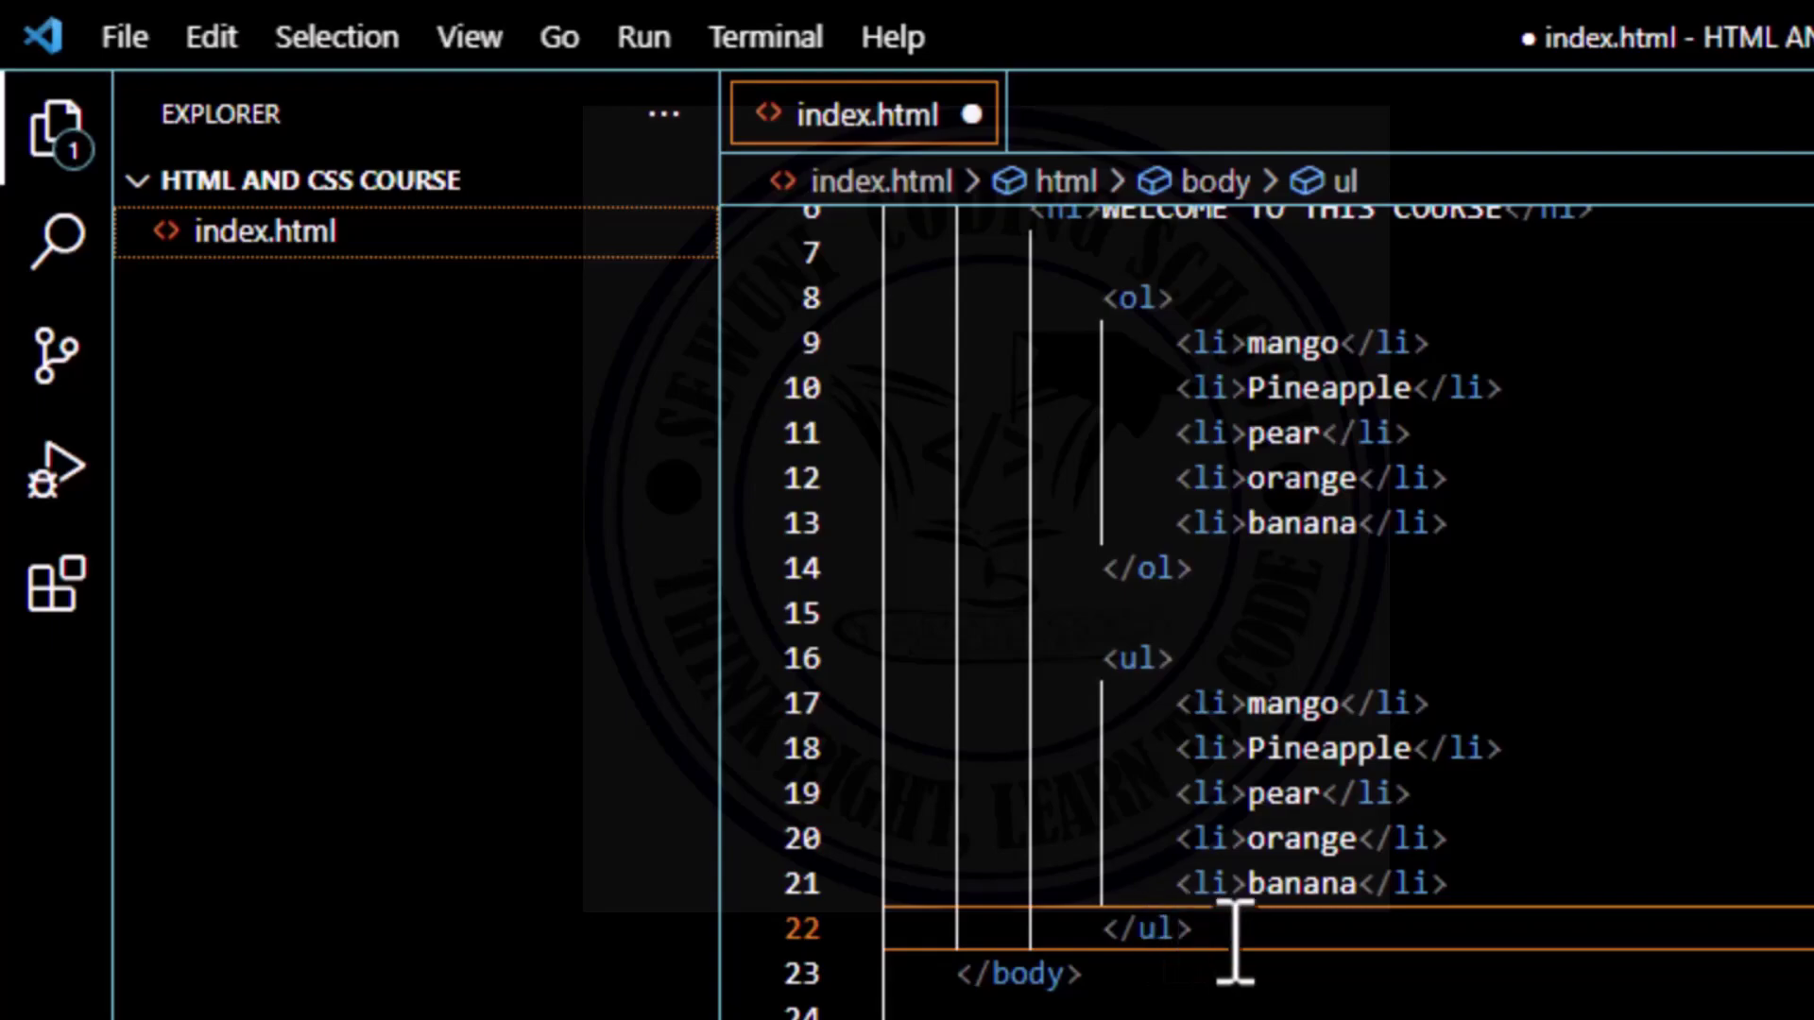
click(1361, 972)
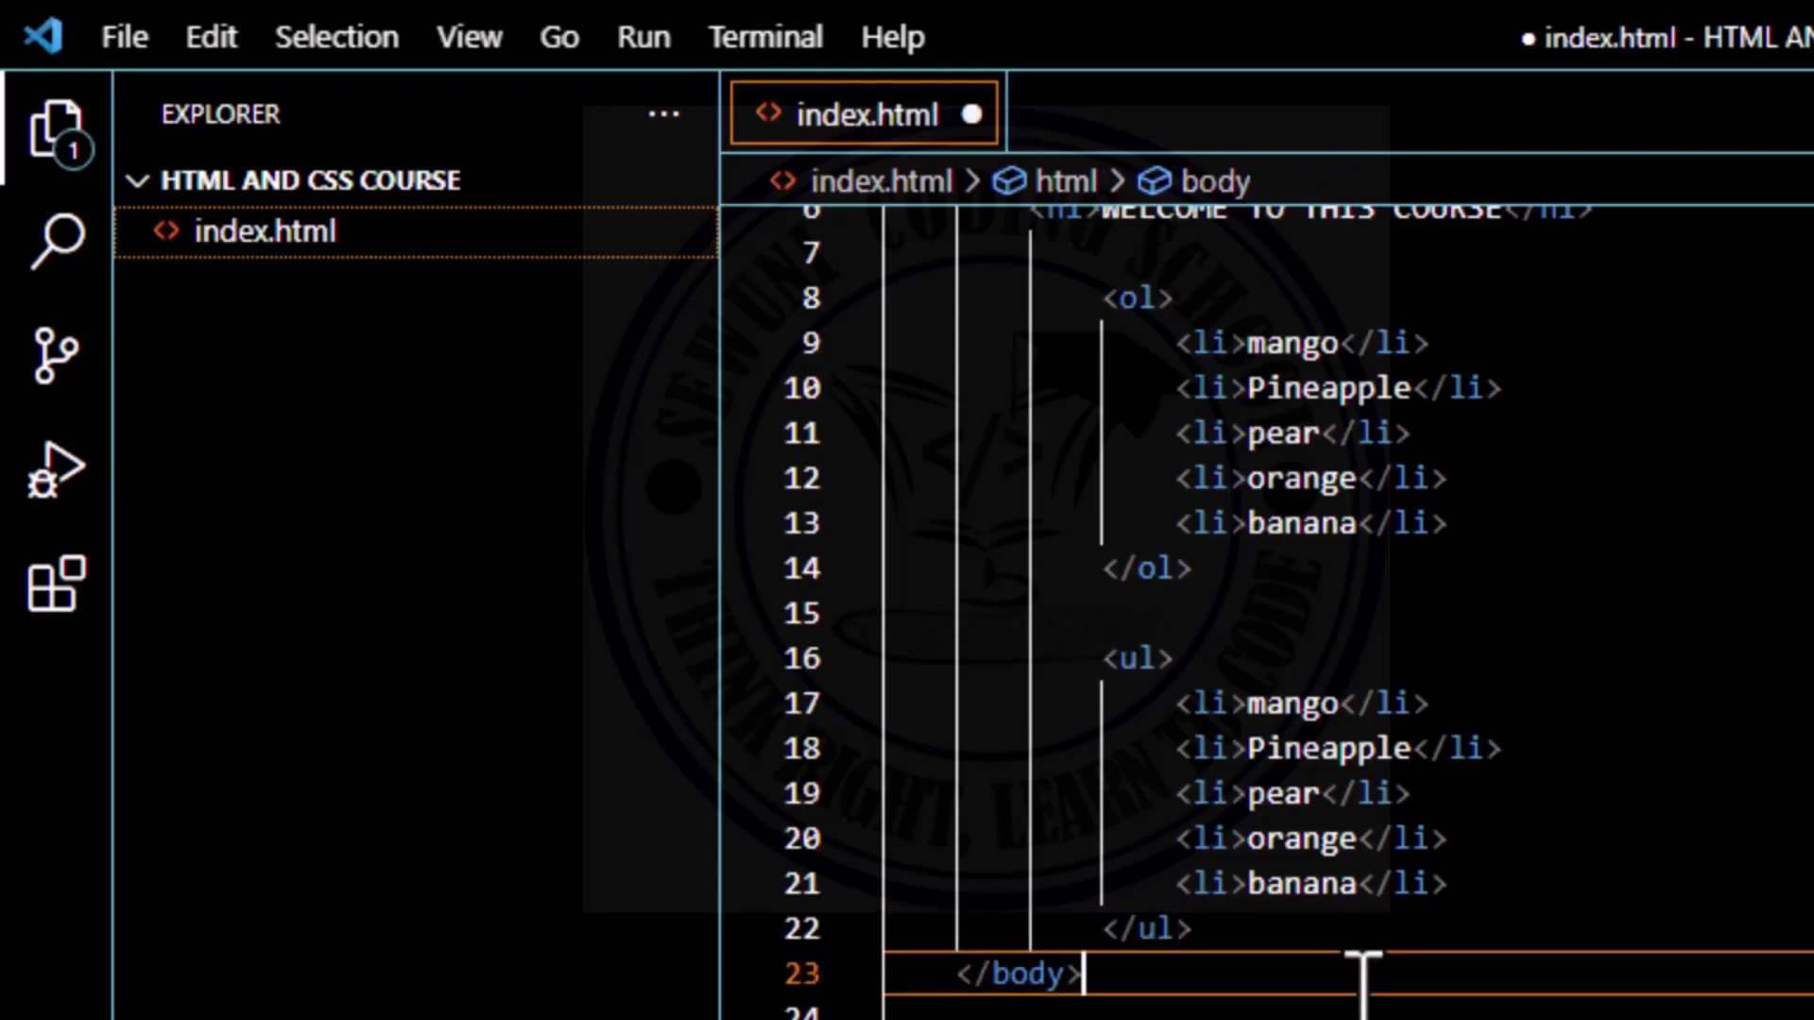
Replace mango, Pineapple, pear, orange, banana with school, house, hotel, hospital, market and save
double_click(1312, 704)
text(sc)
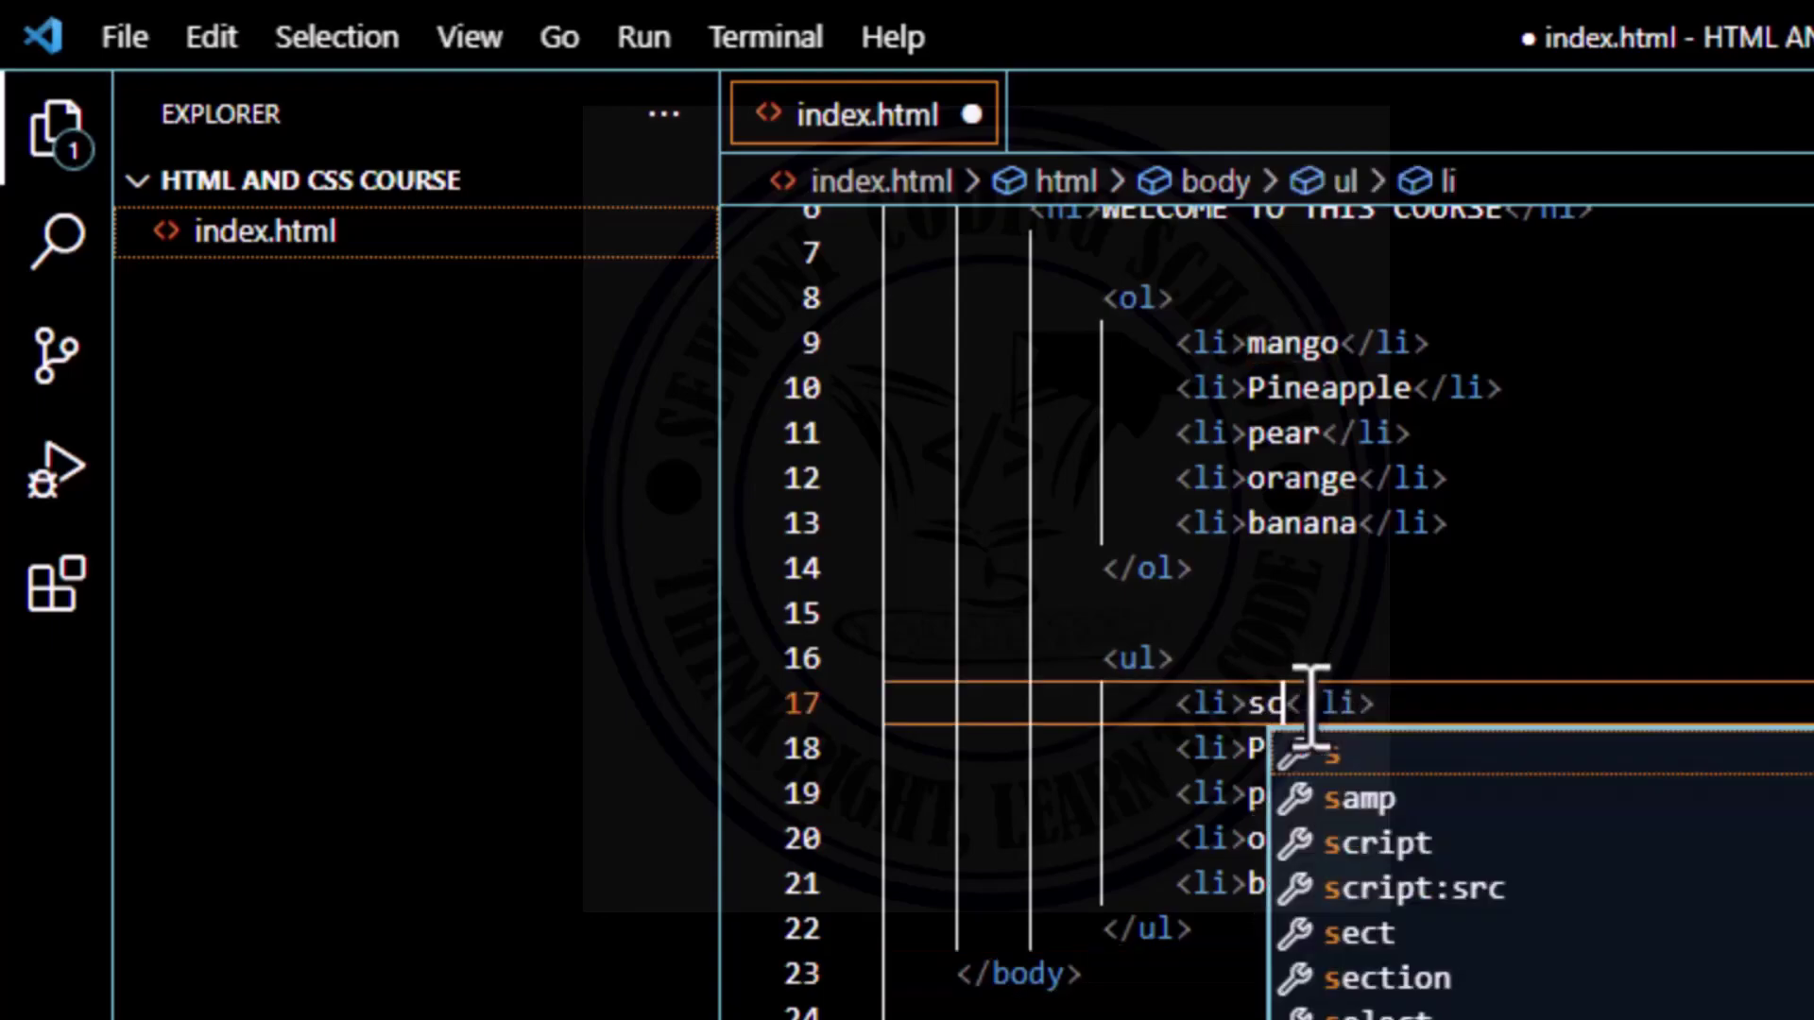
text(hool)
double_click(1363, 751)
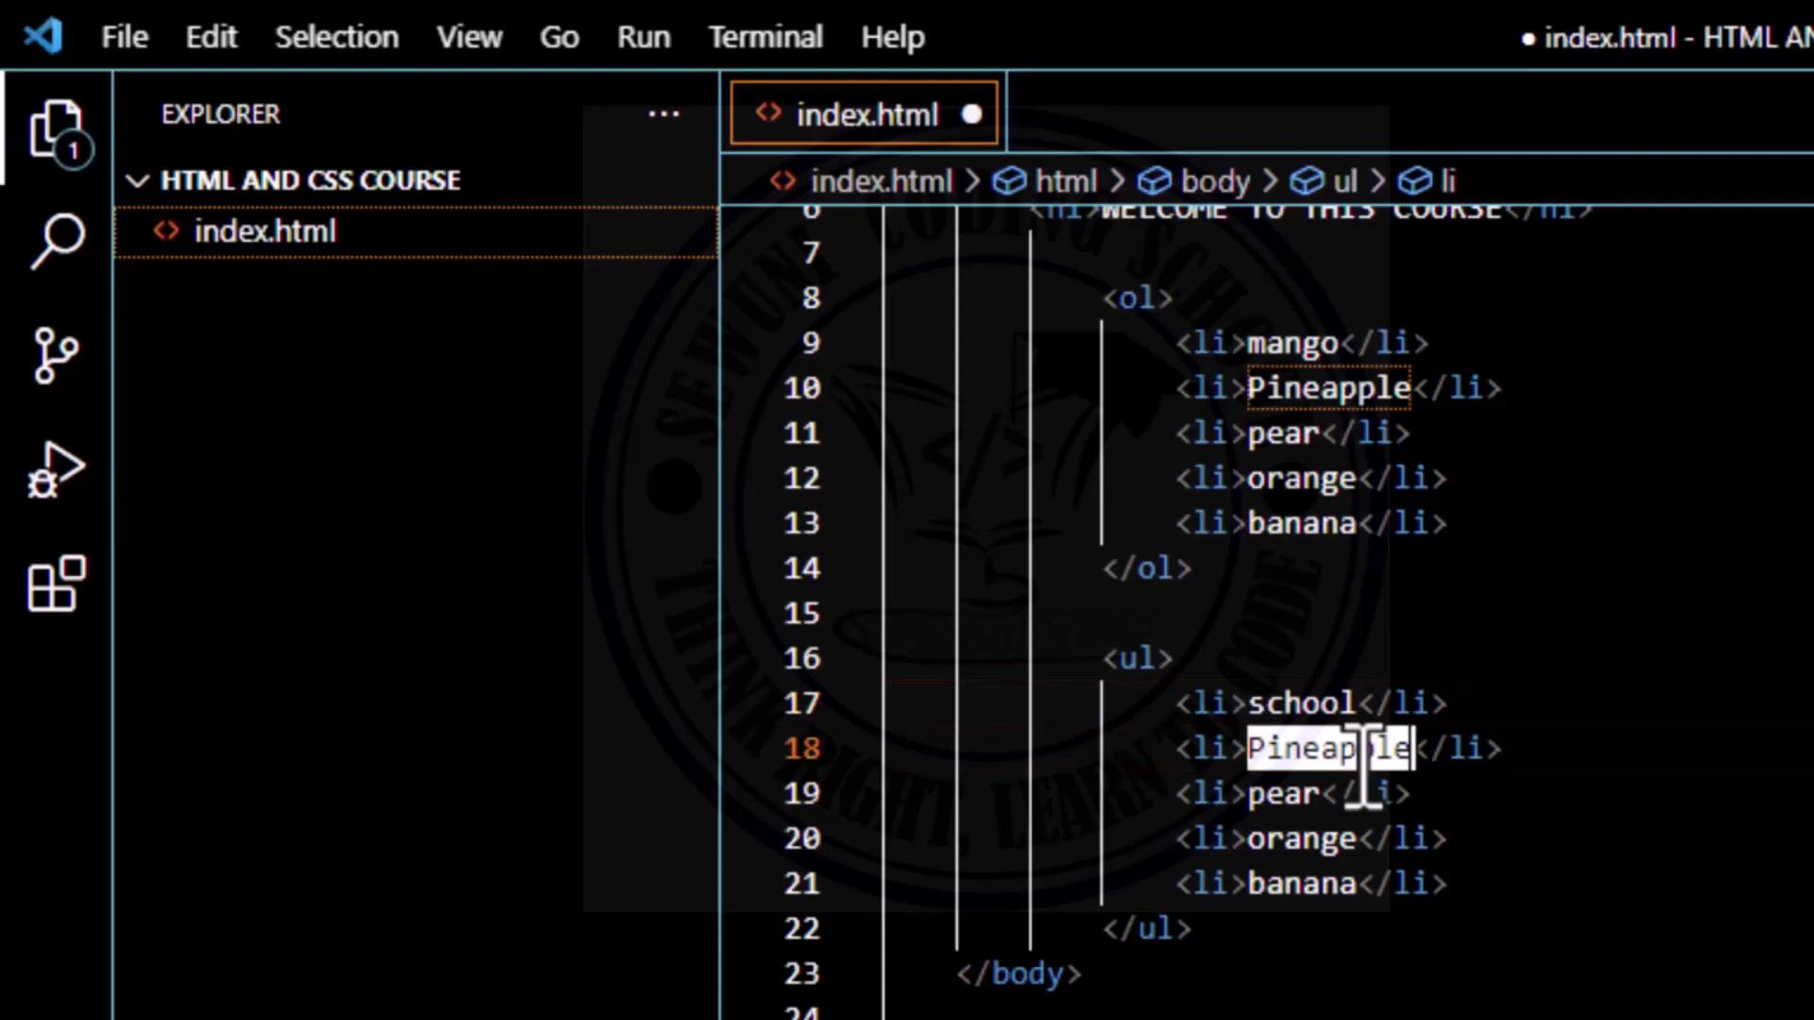
text(hous)
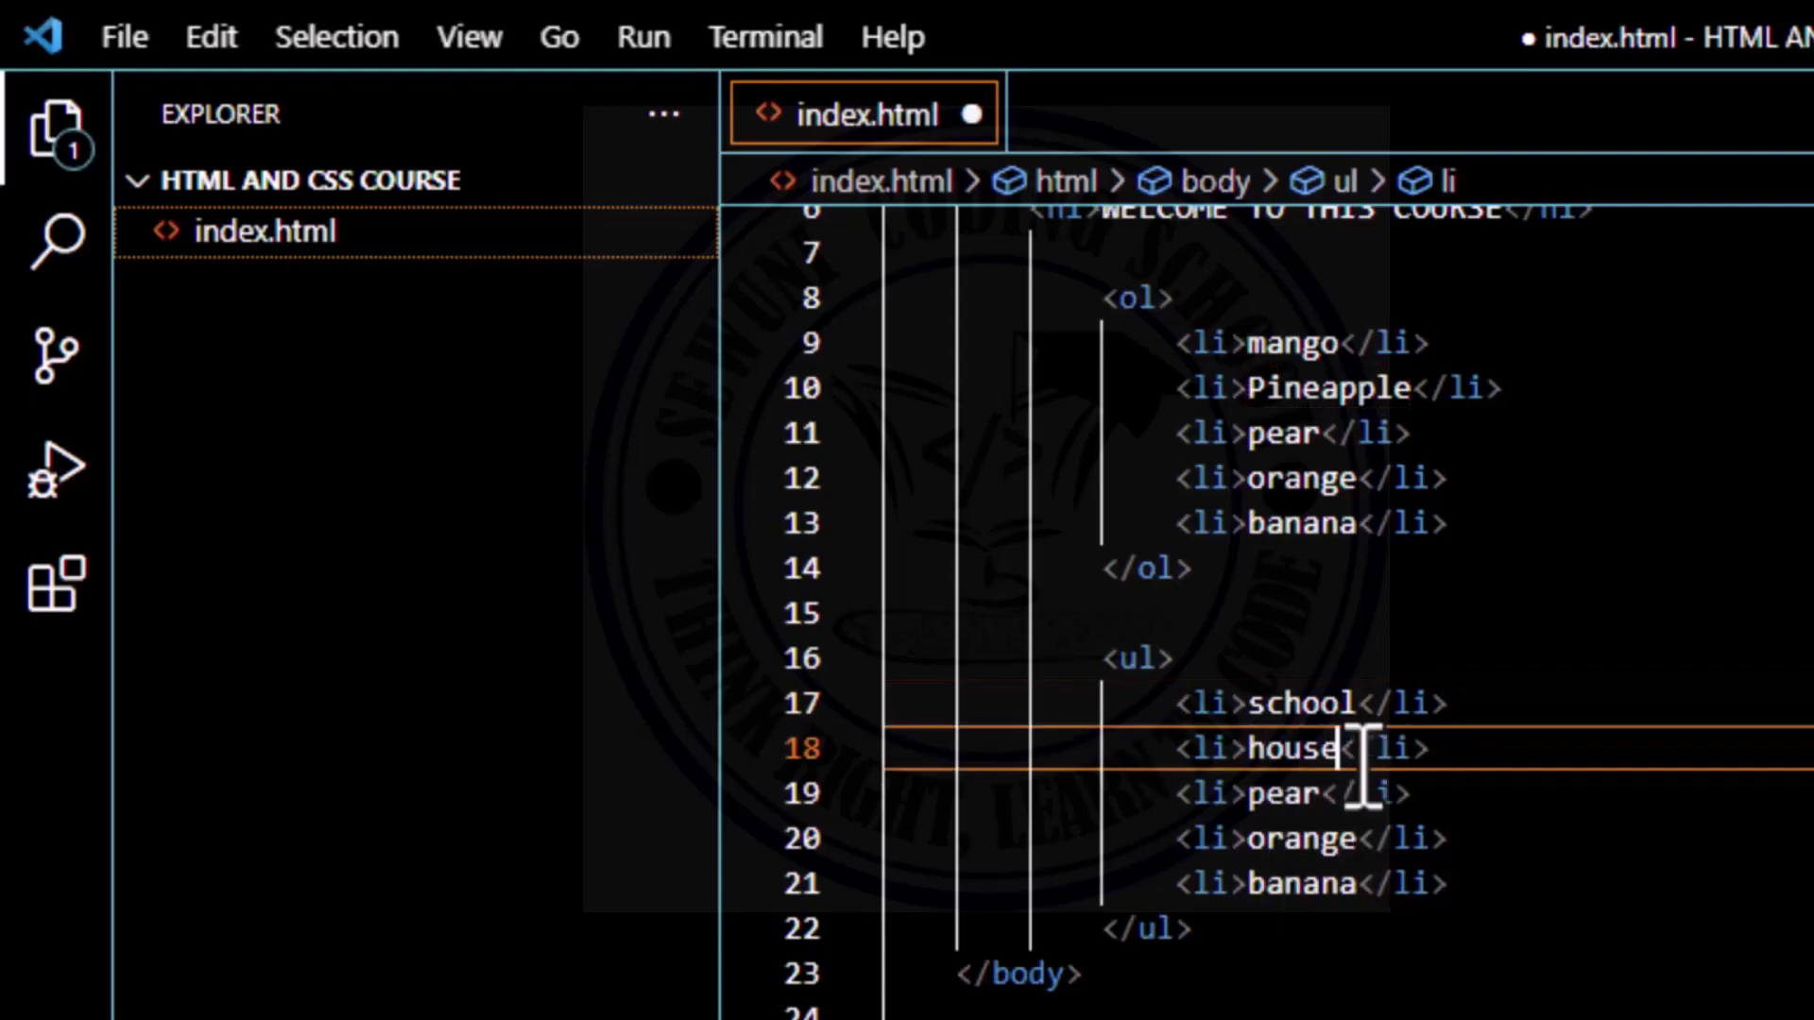
double_click(1307, 795)
text(h)
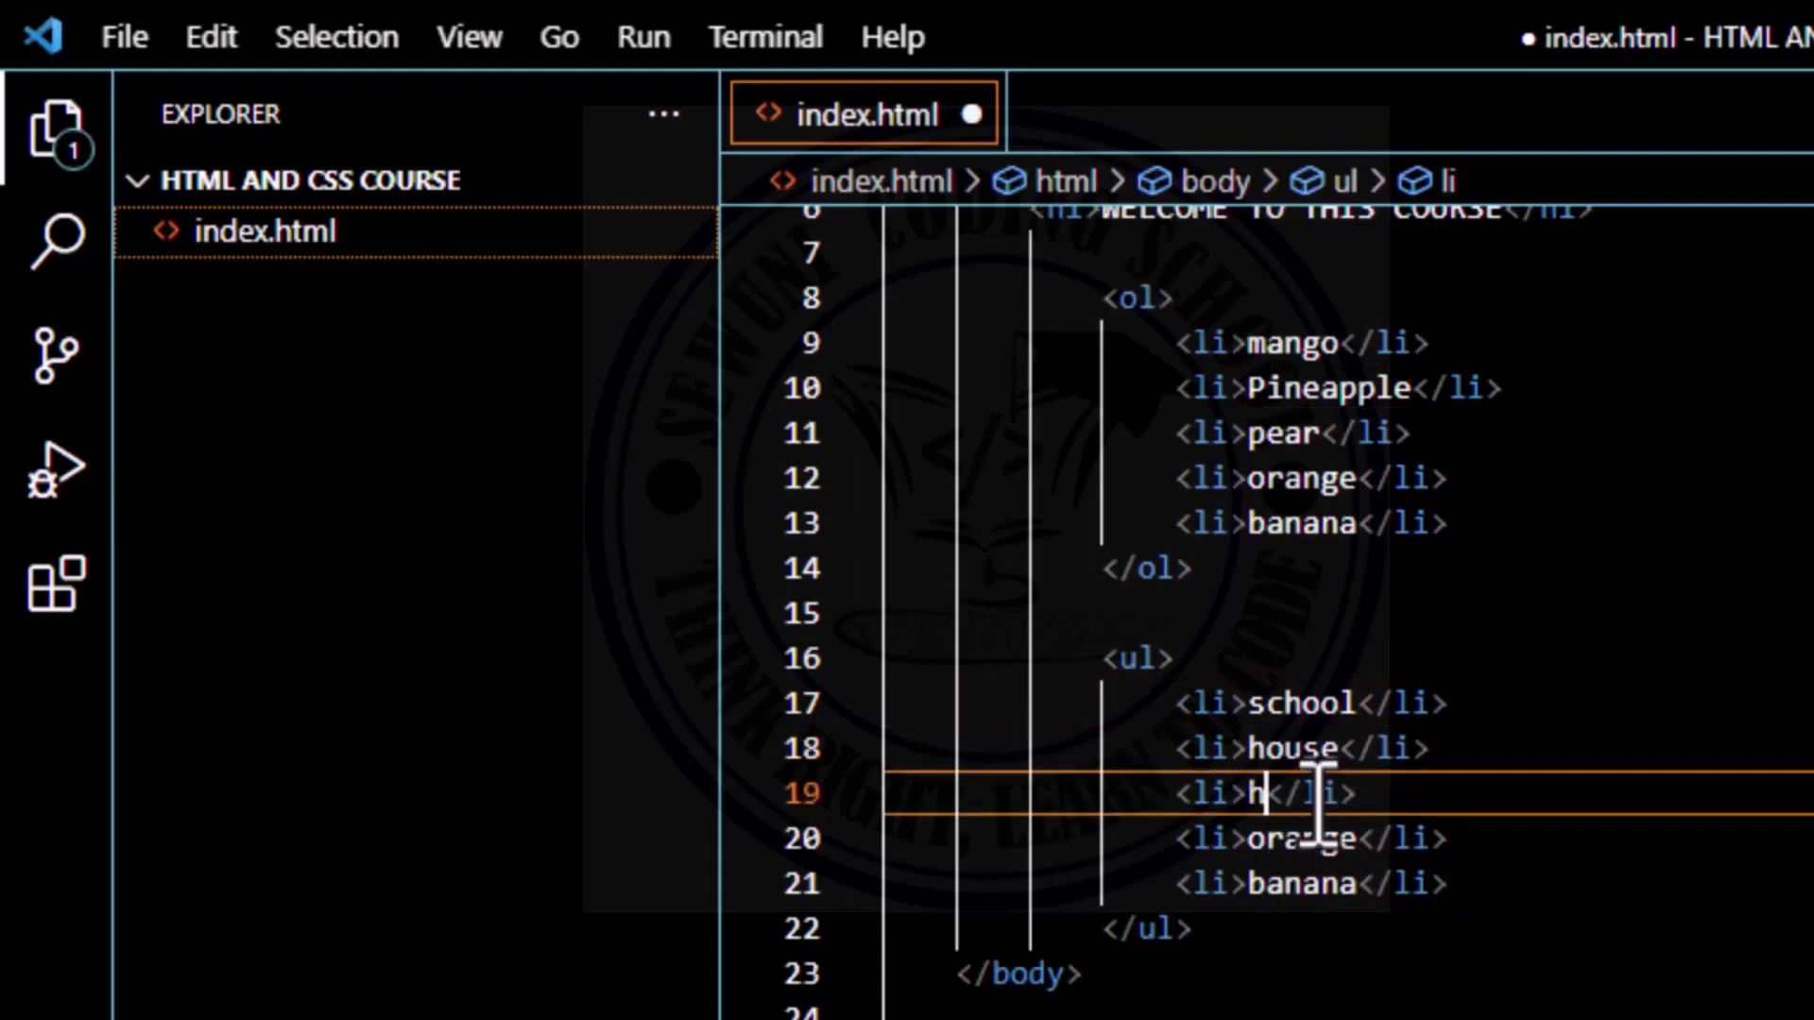
text(otel)
double_click(1320, 851)
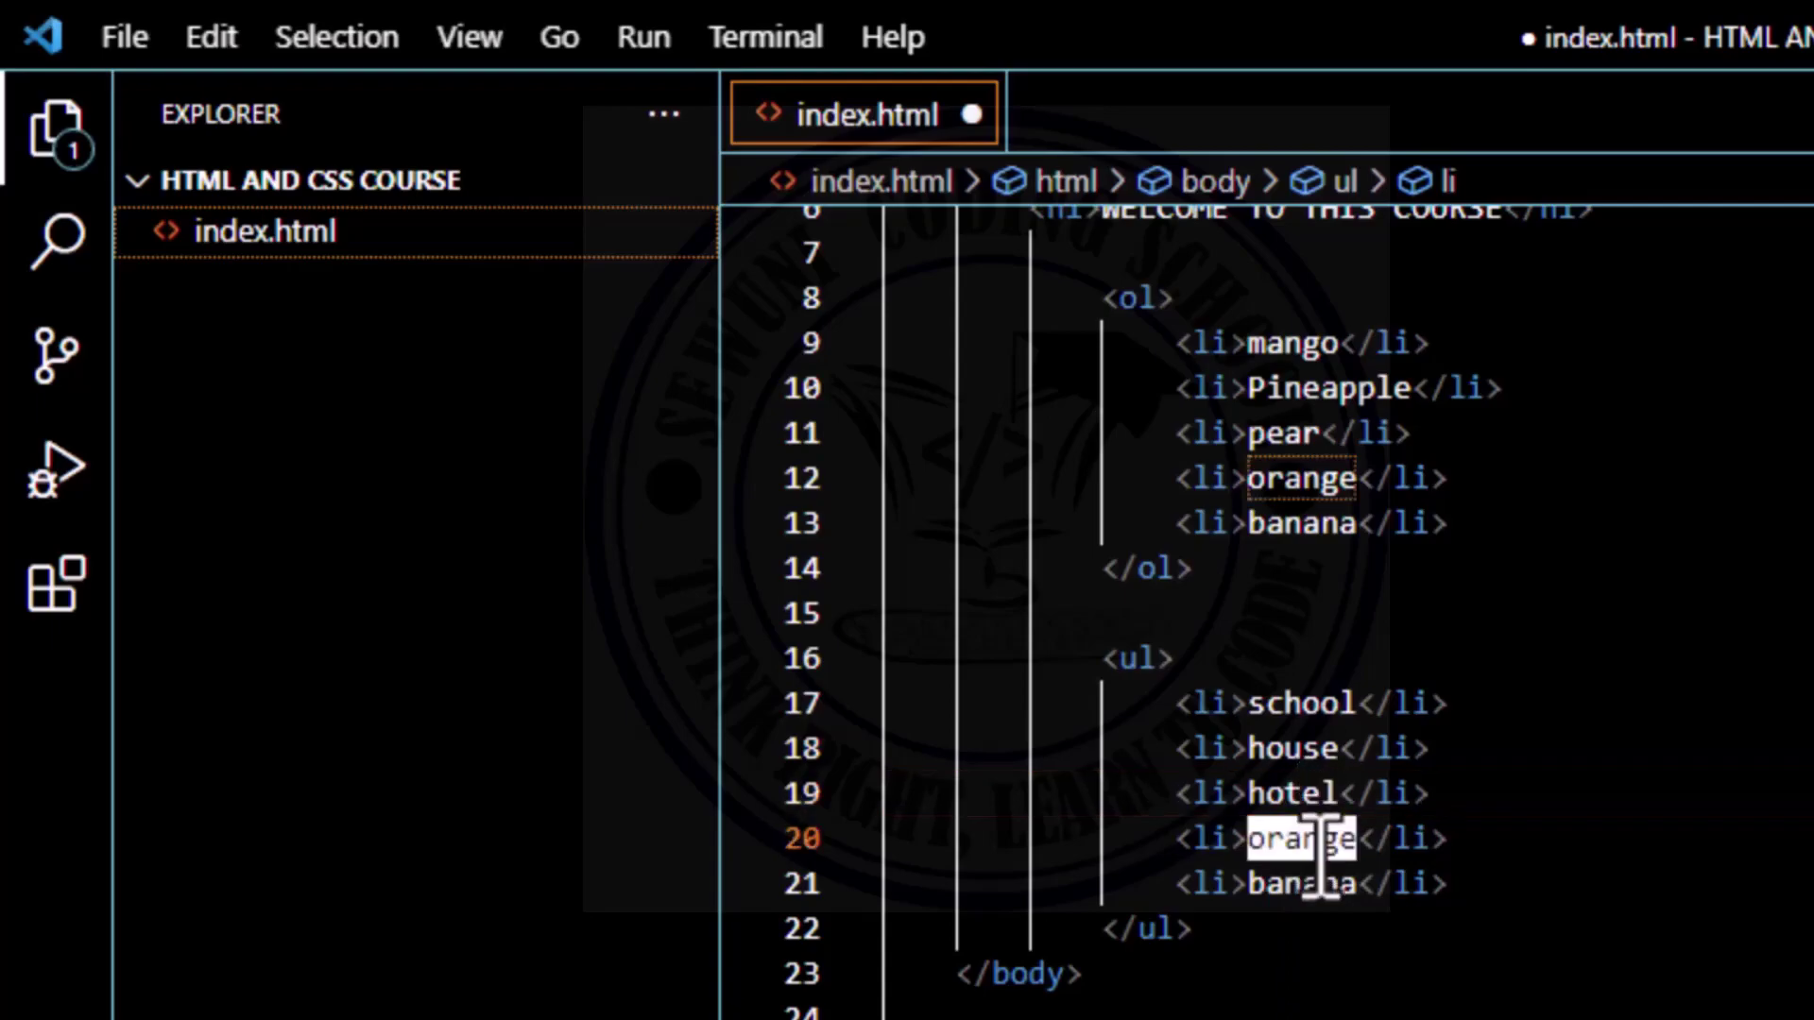
text(hospital)
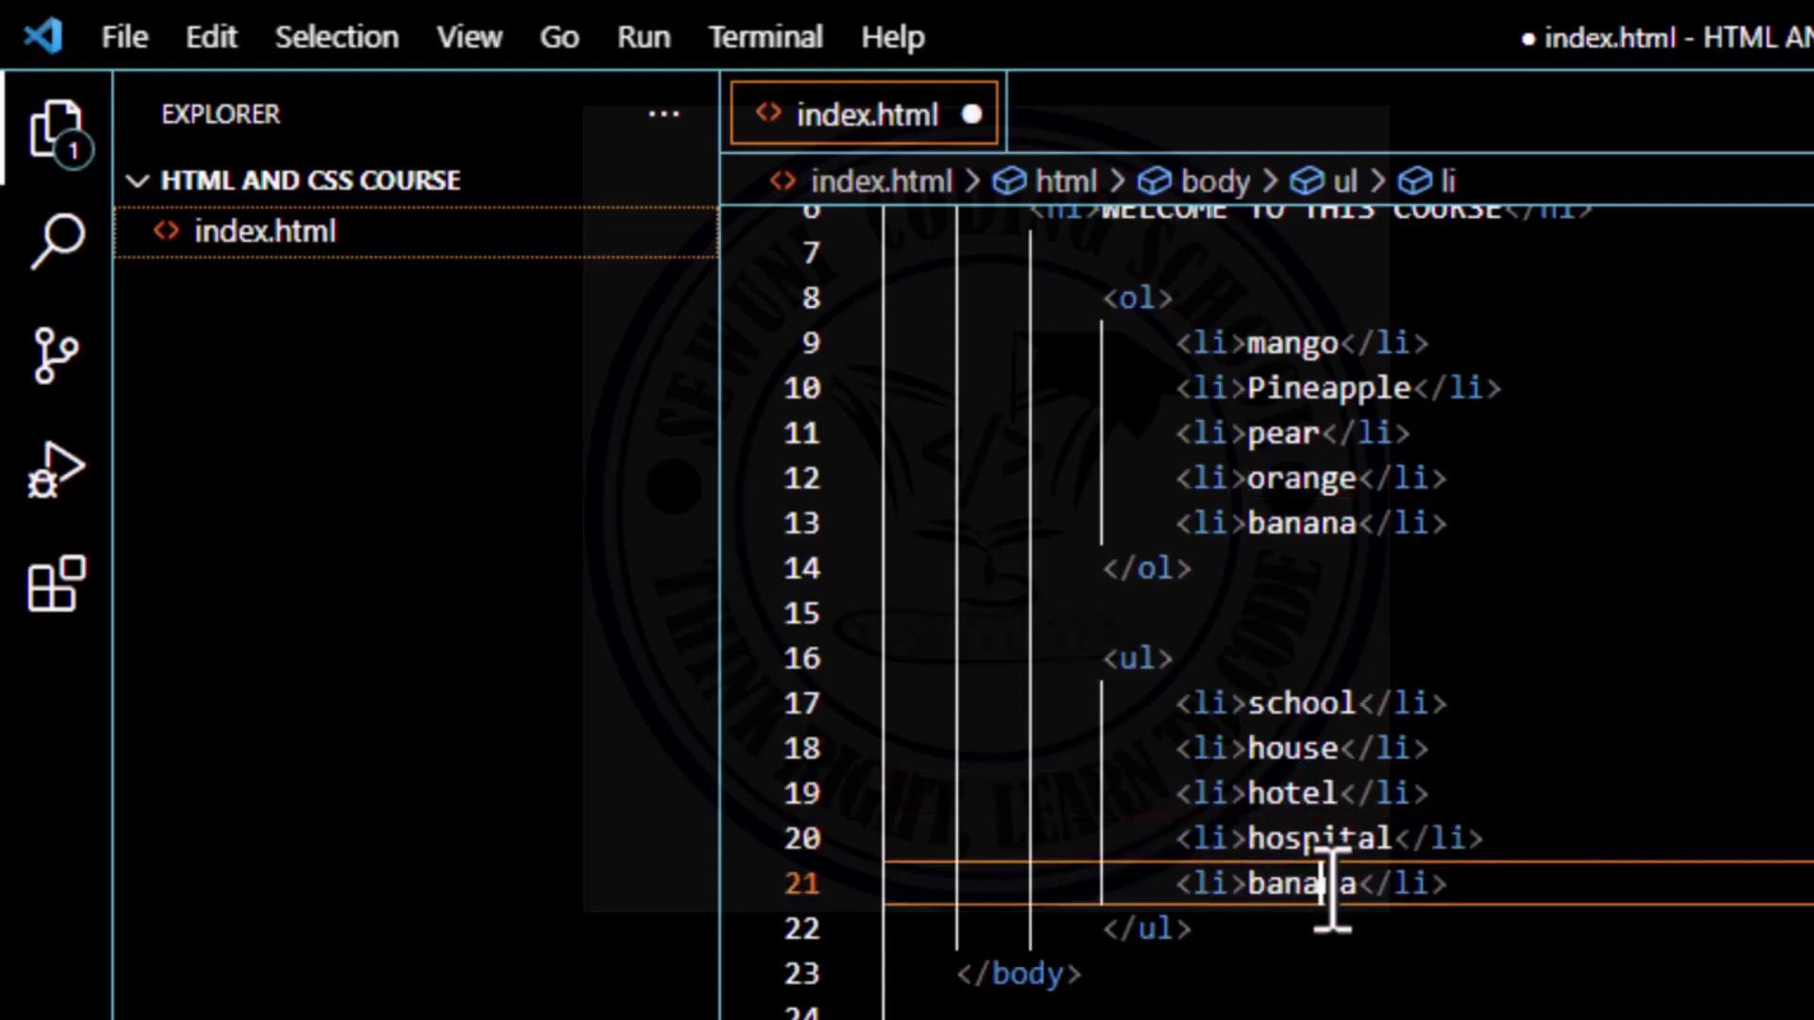
double_click(1333, 884)
text(market)
key(ctrl+s)
Switch to Firefox and reload index.html to show the bulleted places list
key(alt+Tab)
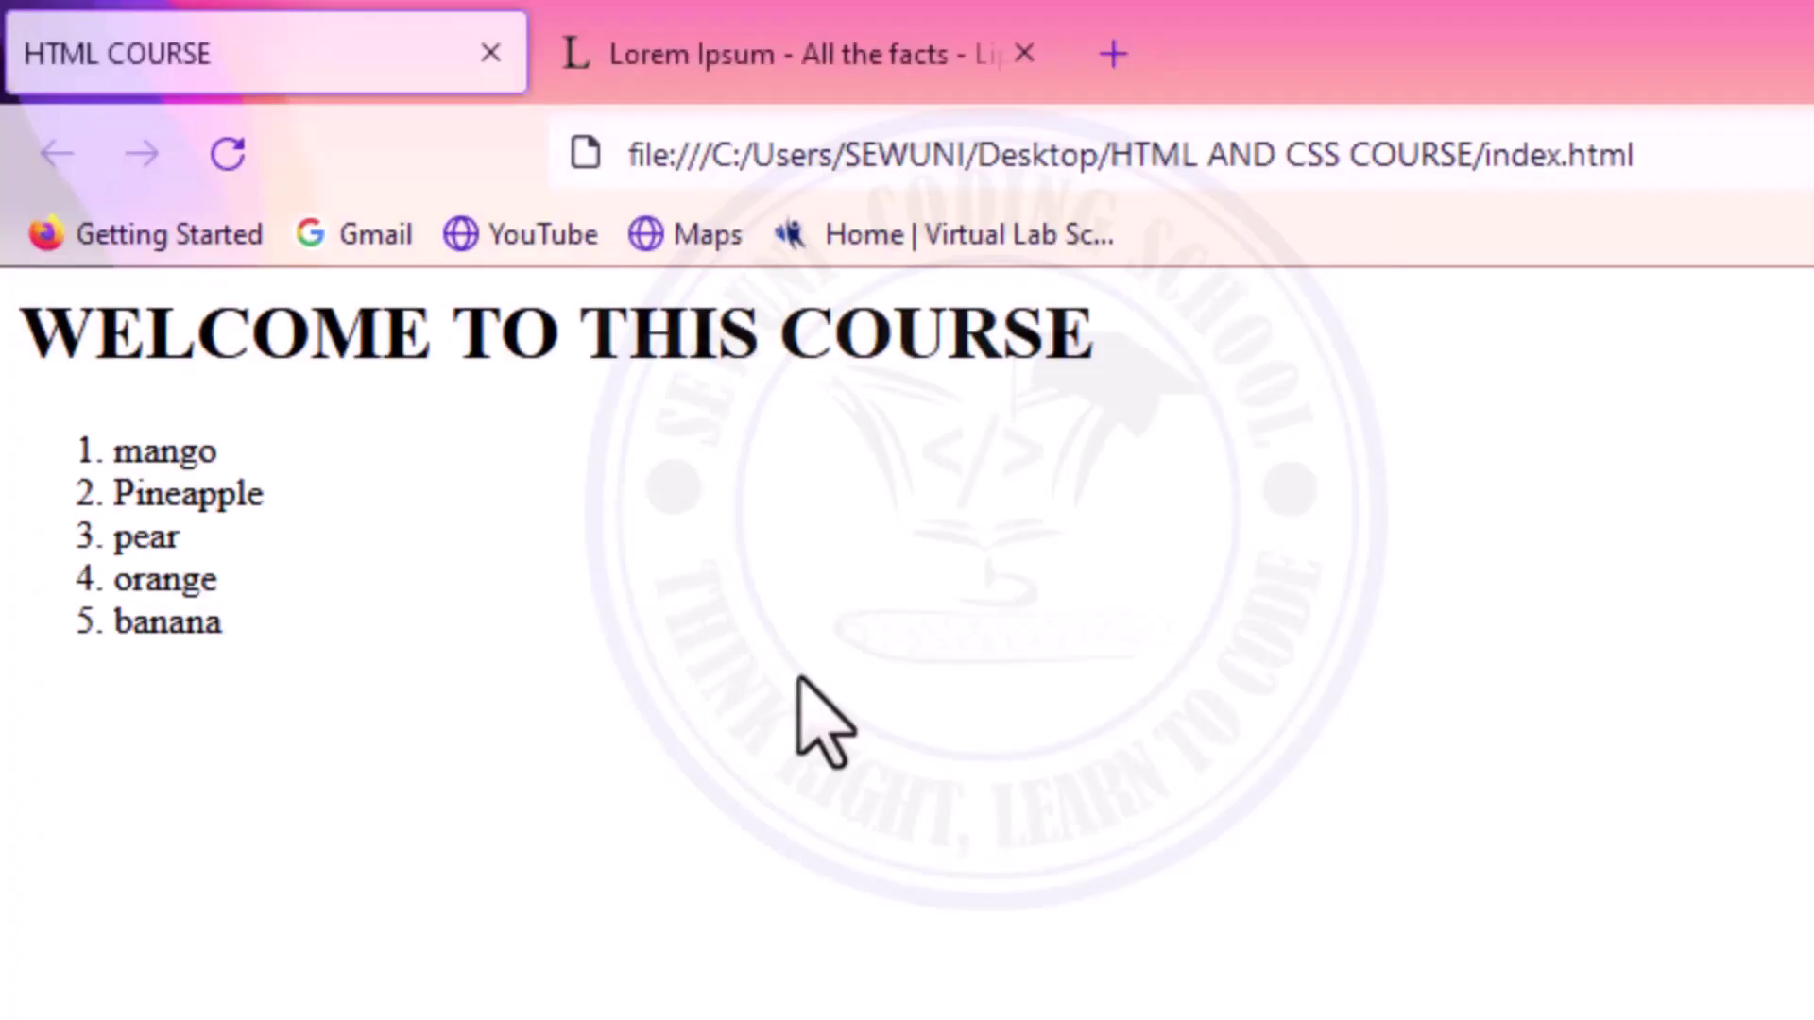
click(252, 151)
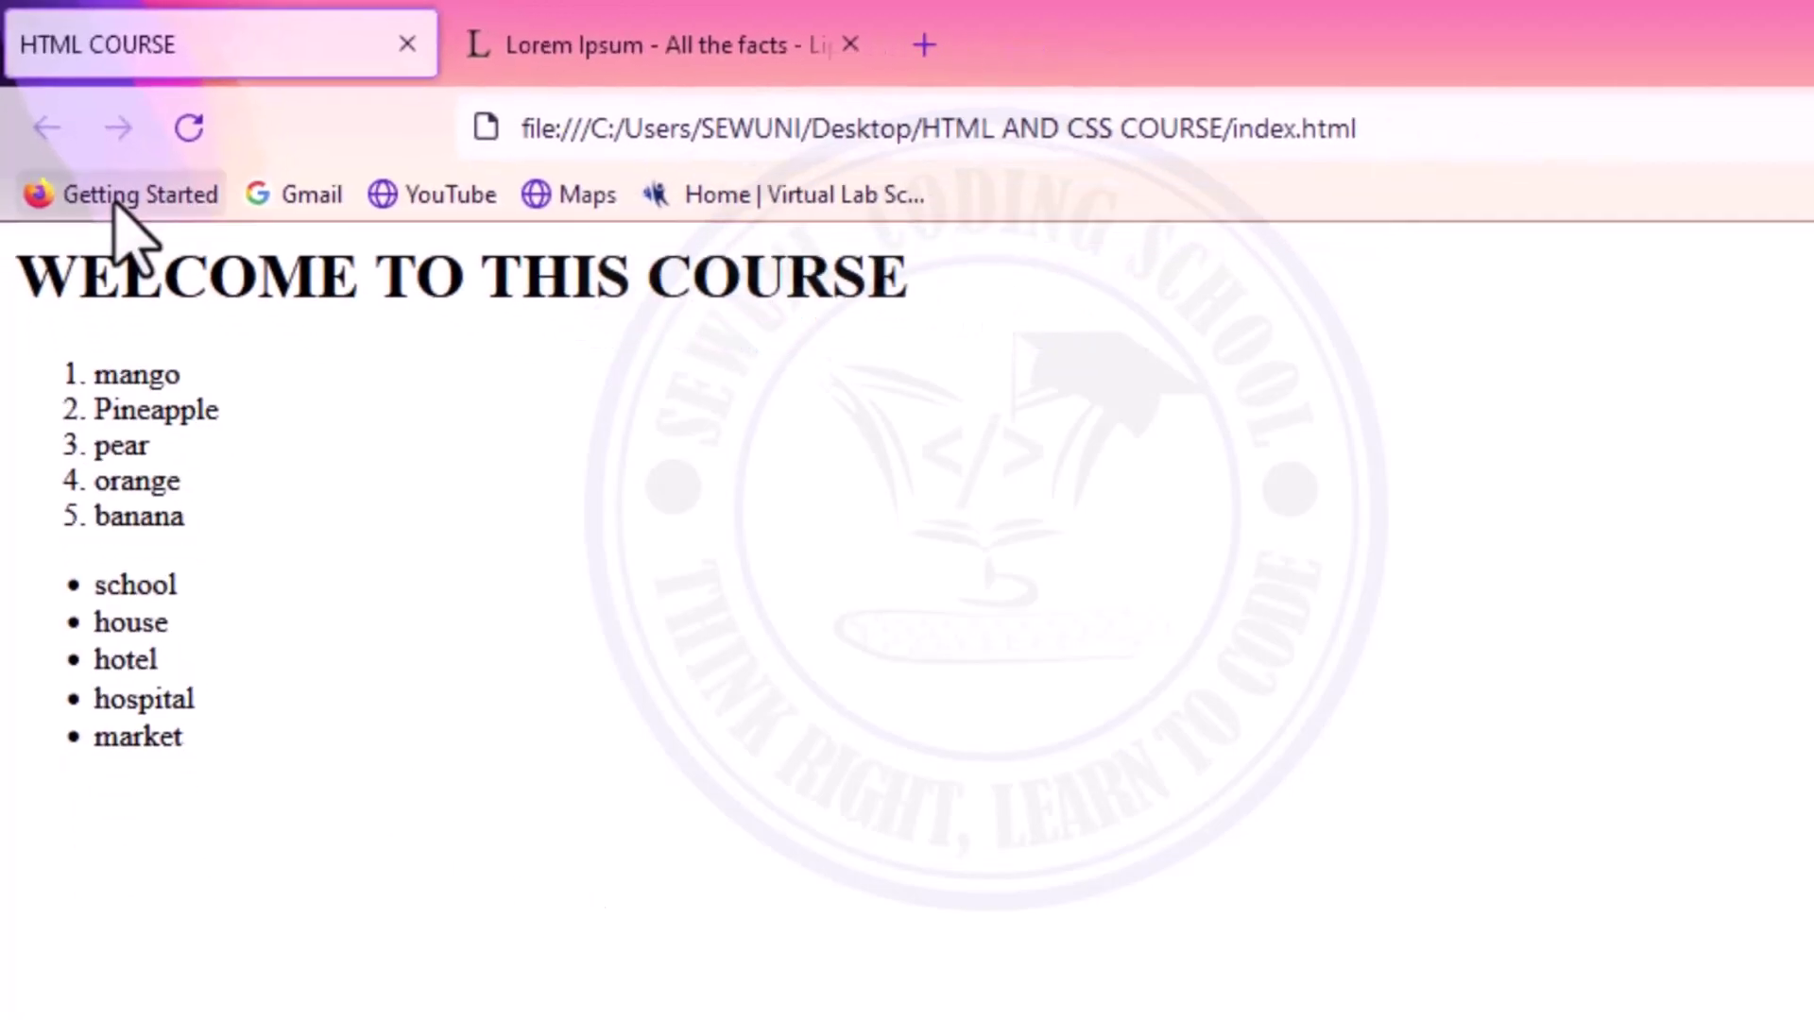
Reload index.html in Firefox to display the ORDERED LIST and UNORDERED LIST headings
click(226, 153)
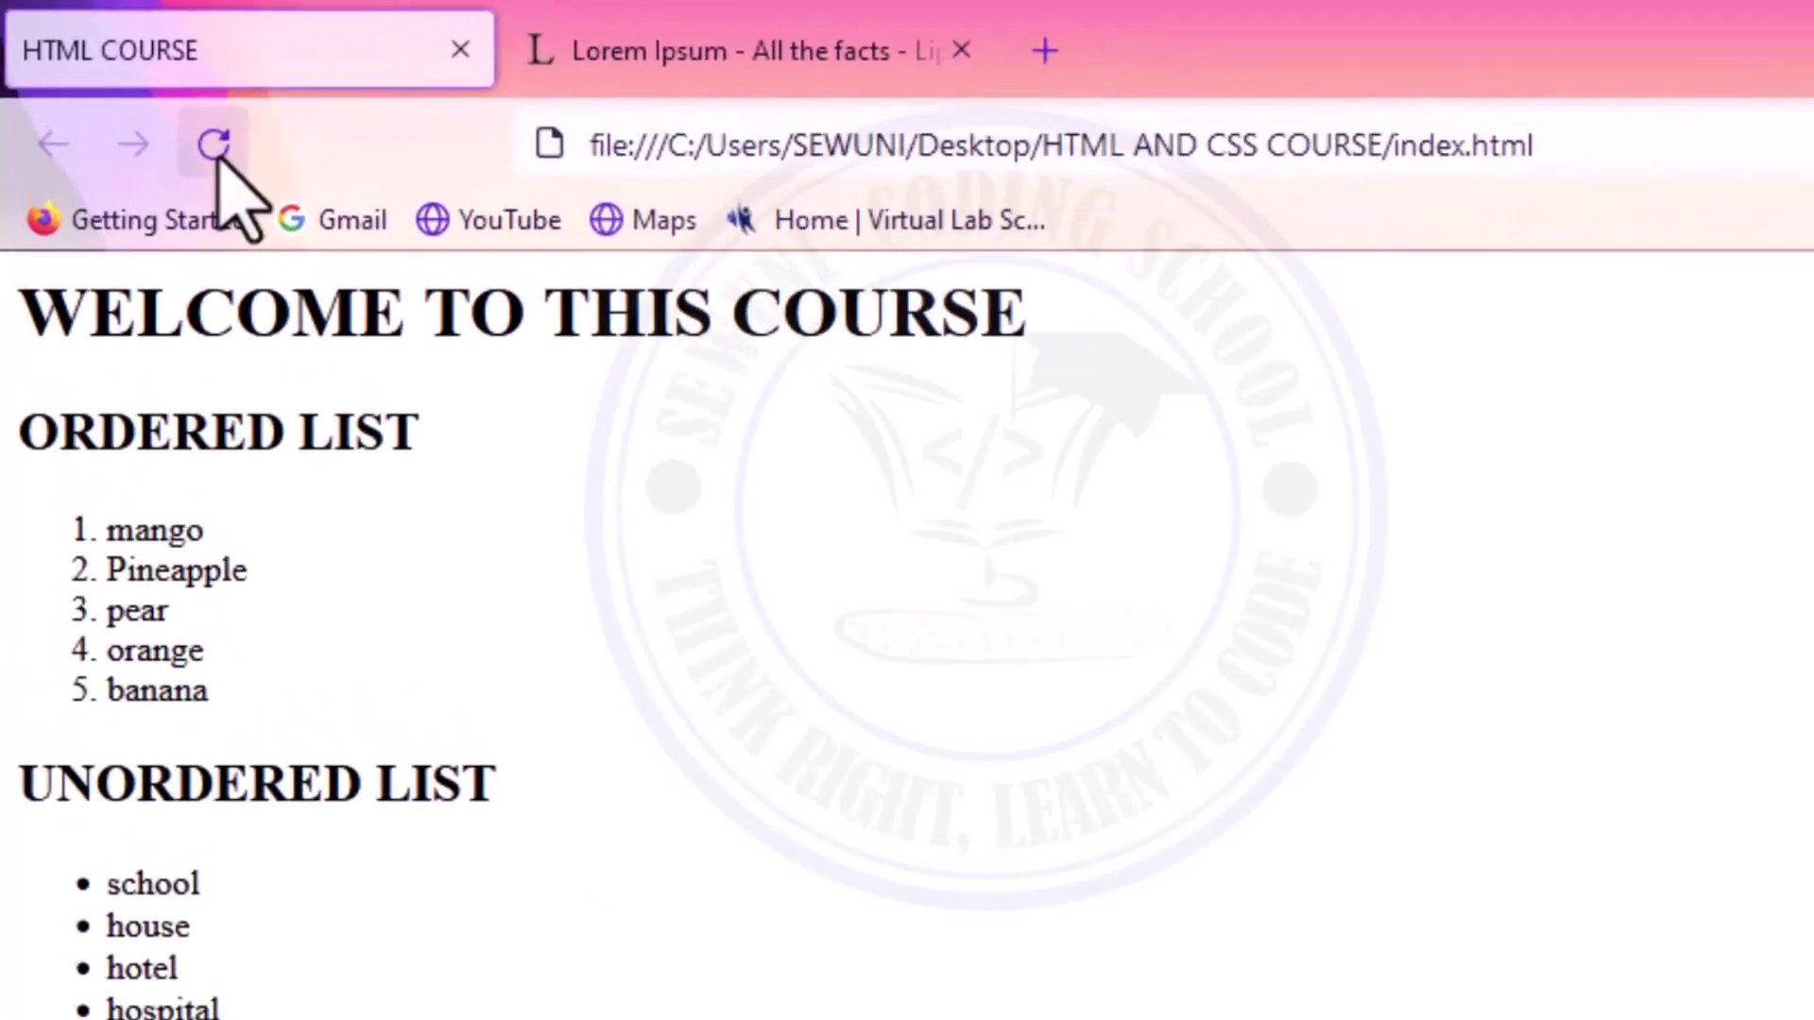